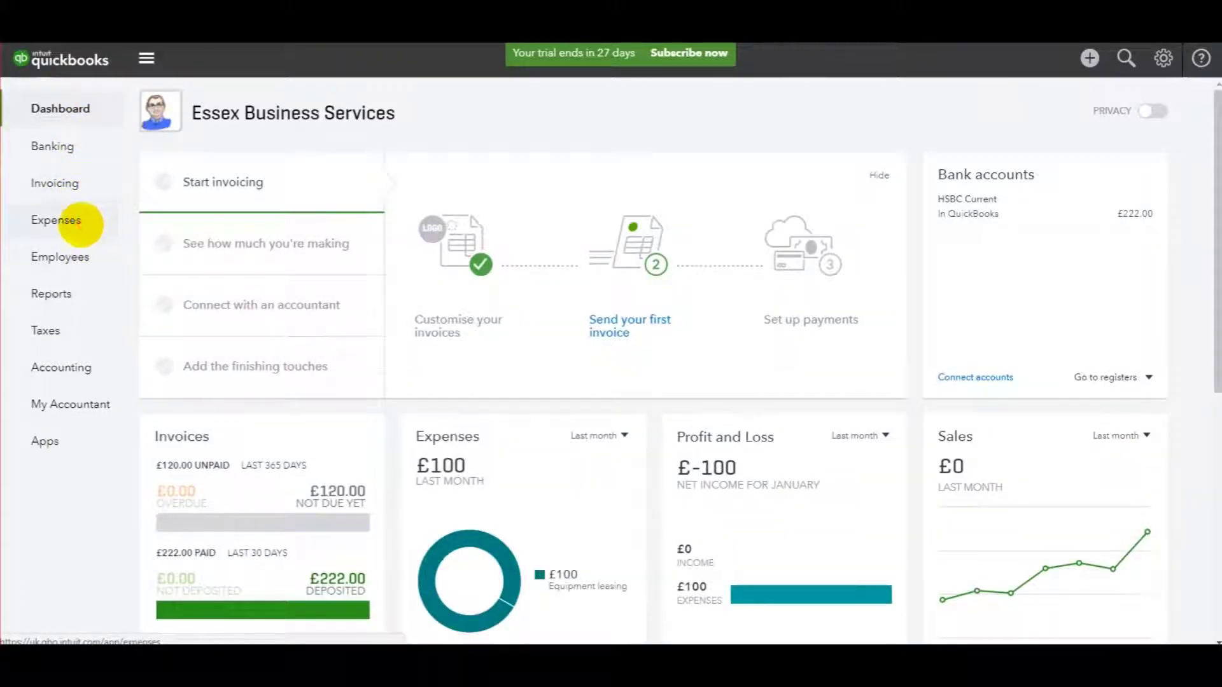
# Go to Expenses > Suppliers and open the 123 Furniture & Supplies supplier page.
pyautogui.click(79, 222)
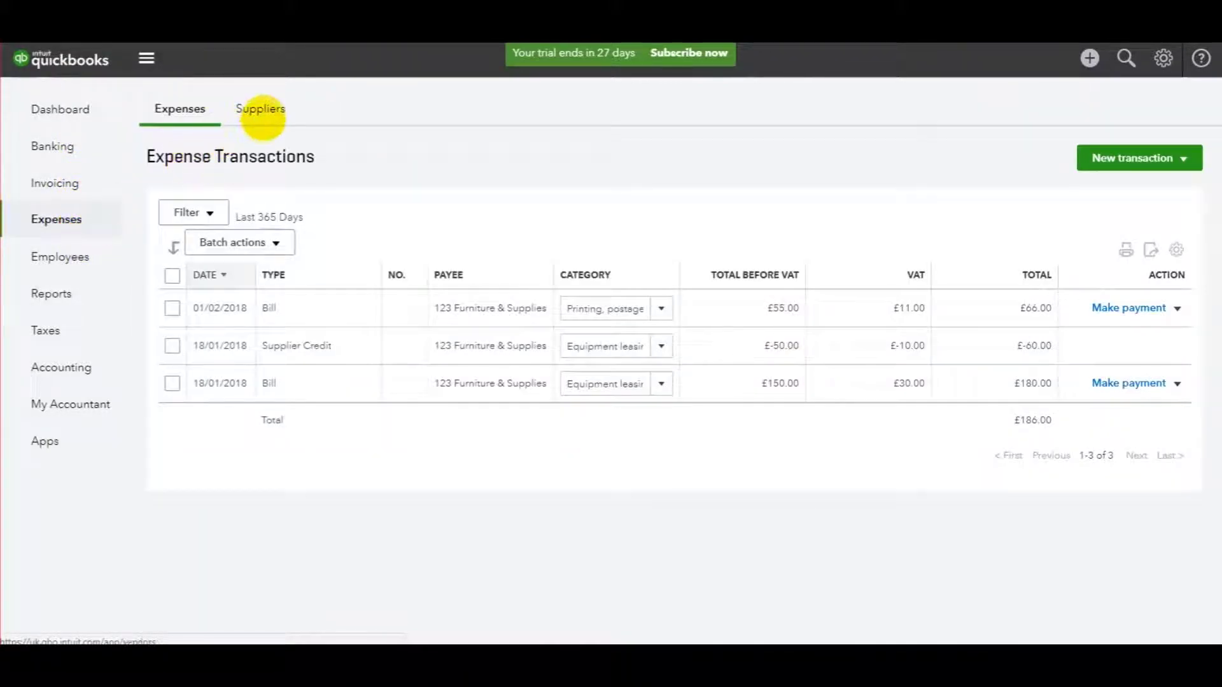
pyautogui.click(261, 111)
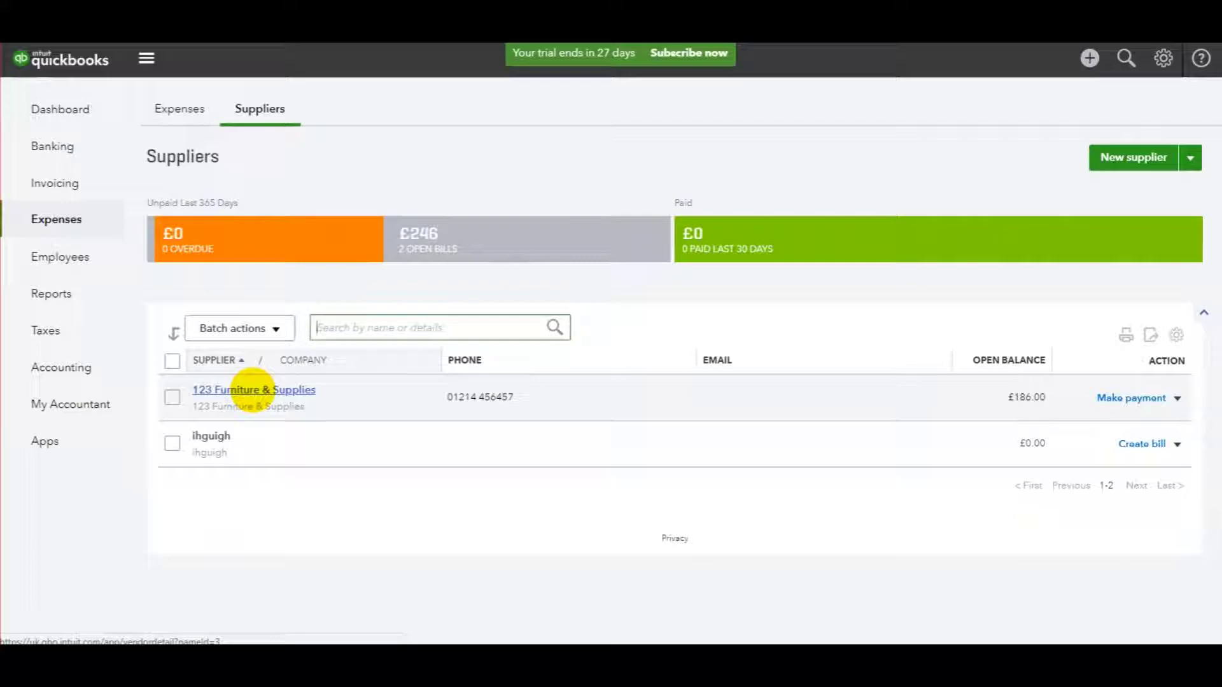
pyautogui.click(252, 390)
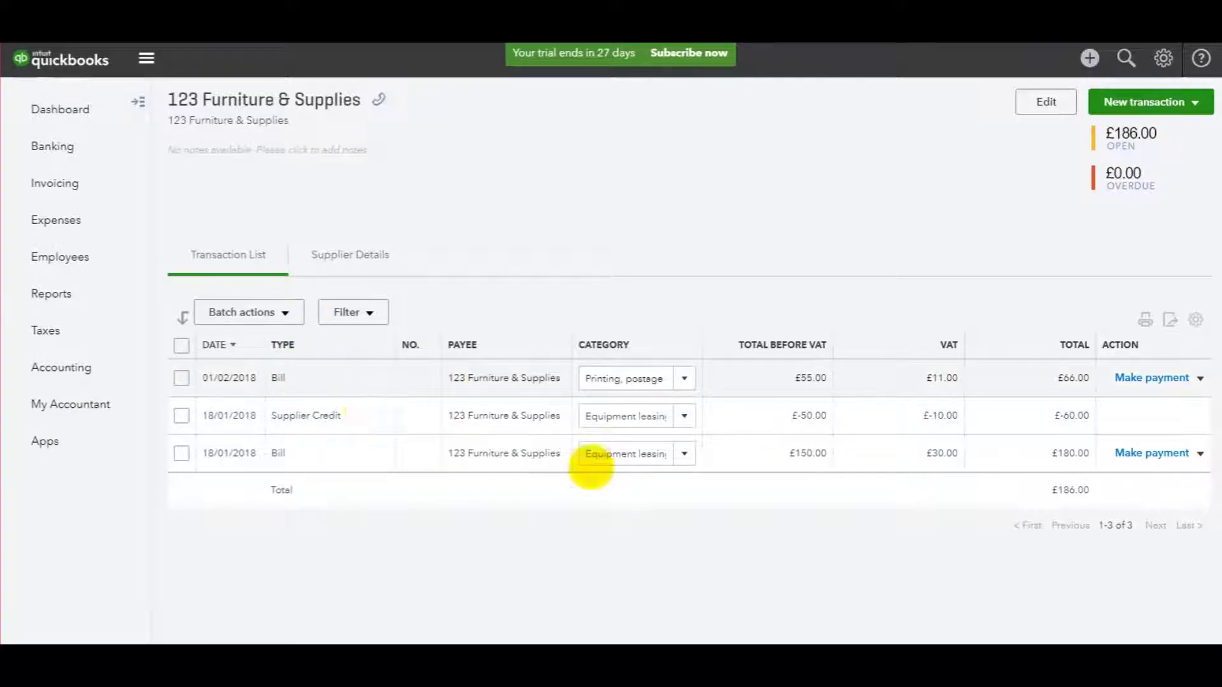
pyautogui.click(1117, 452)
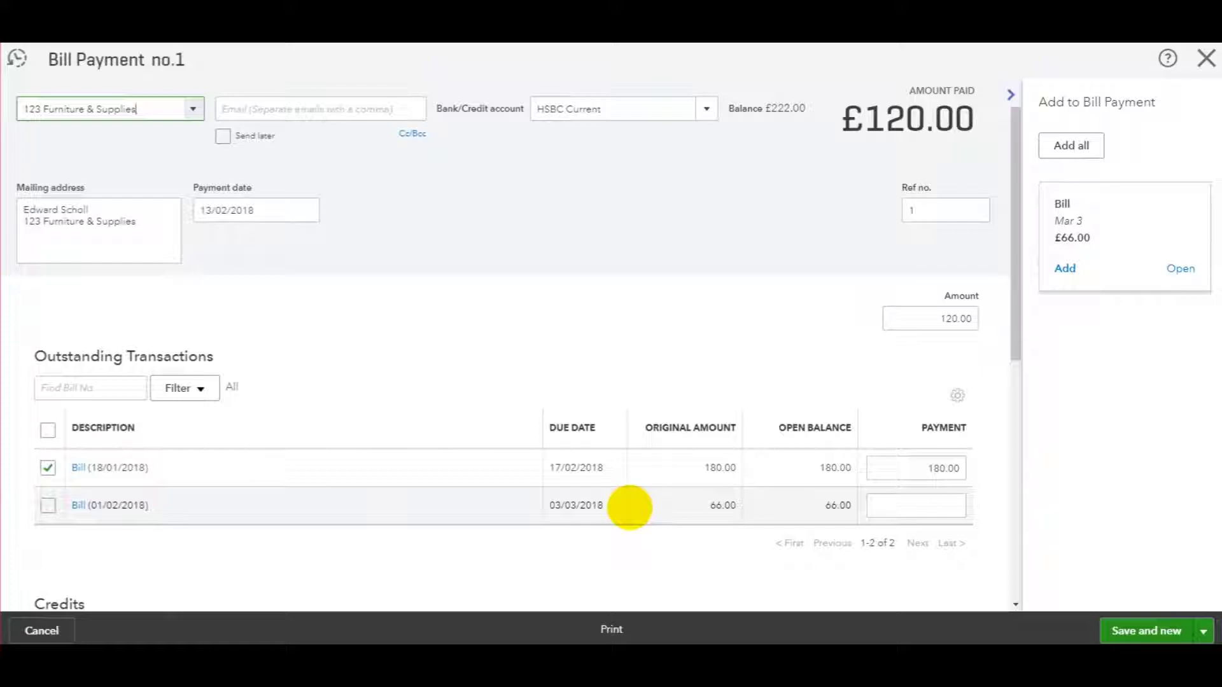
pyautogui.scroll(-1, 630, 507)
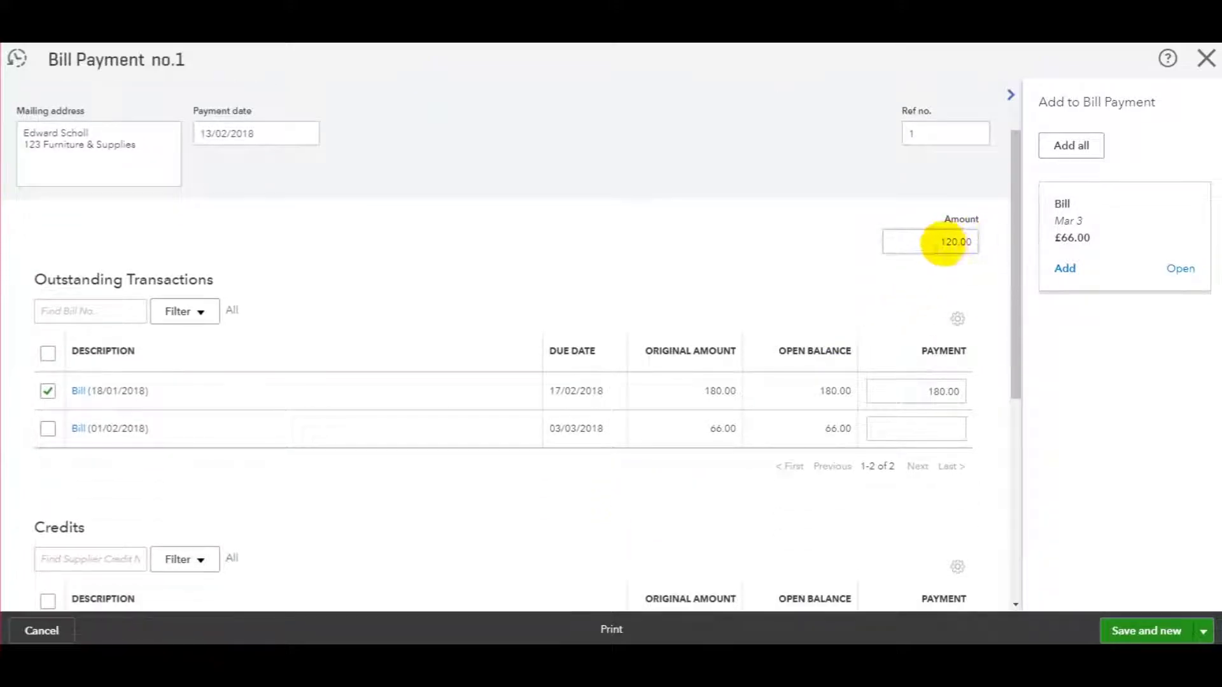
pyautogui.scroll(1, 878, 306)
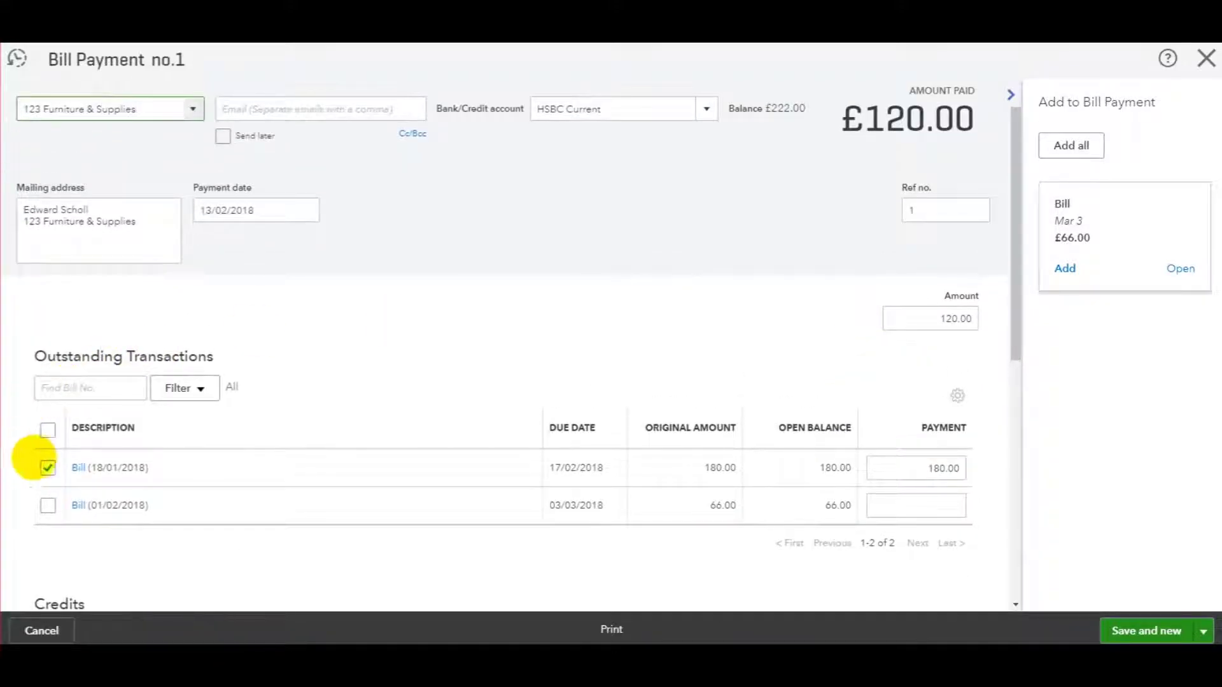
pyautogui.scroll(-4, 51, 388)
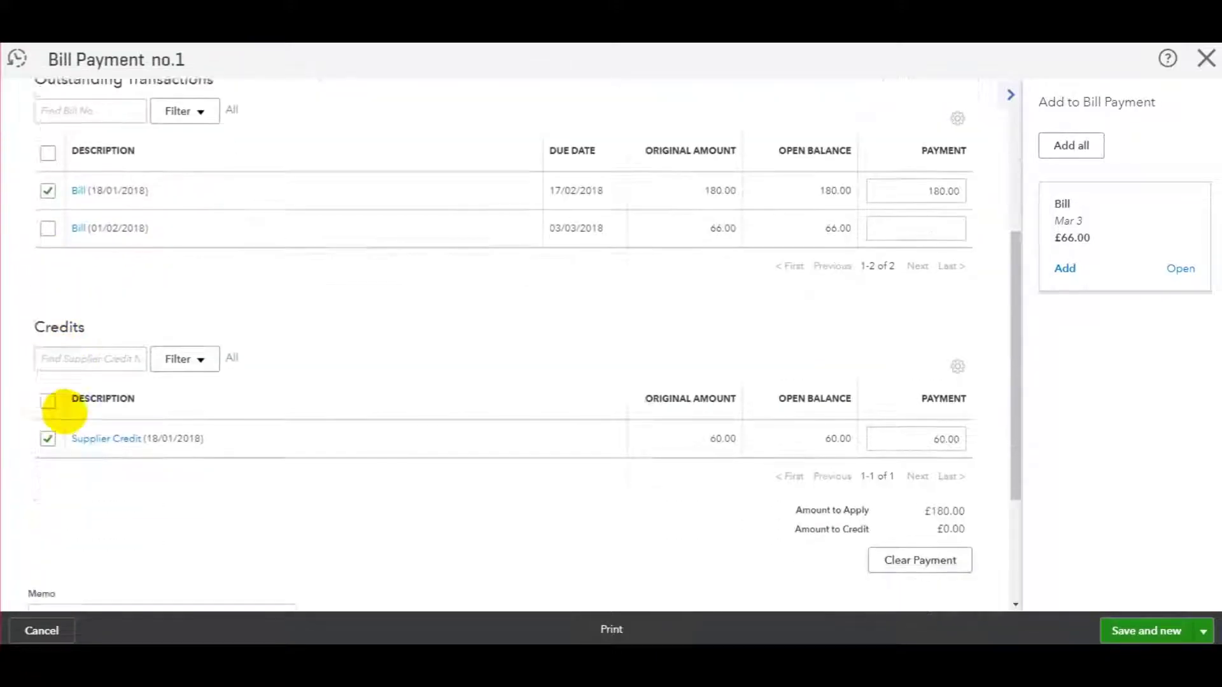
pyautogui.scroll(4, 66, 414)
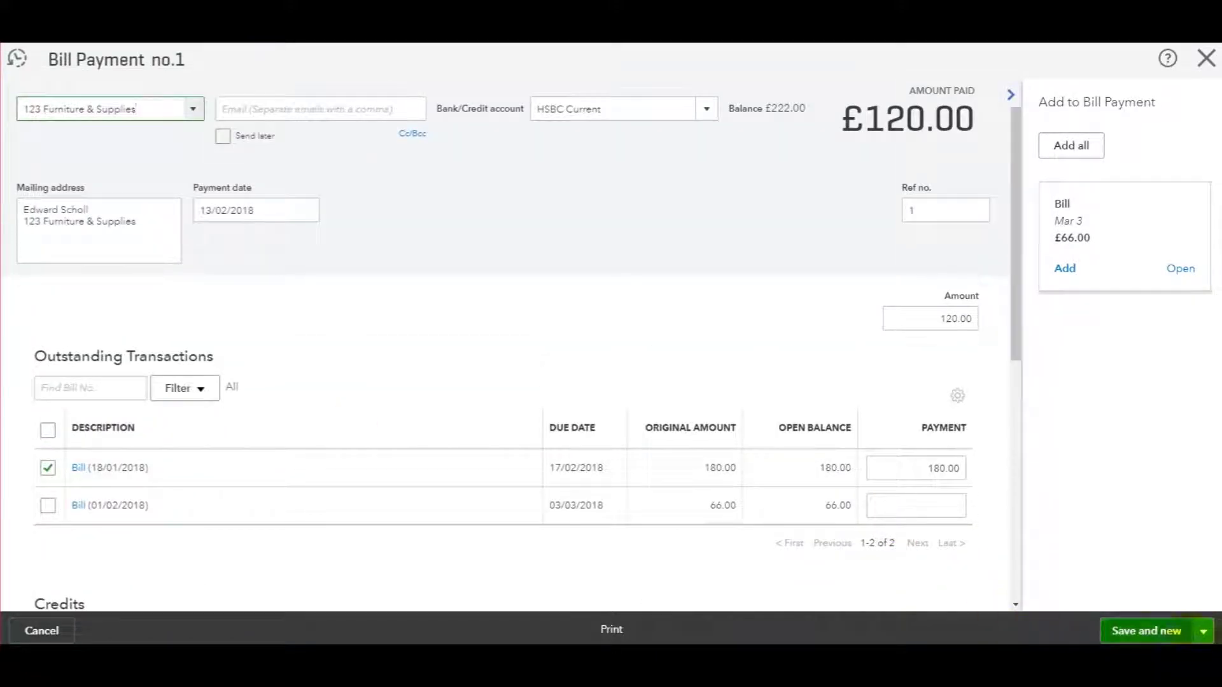
pyautogui.click(1203, 632)
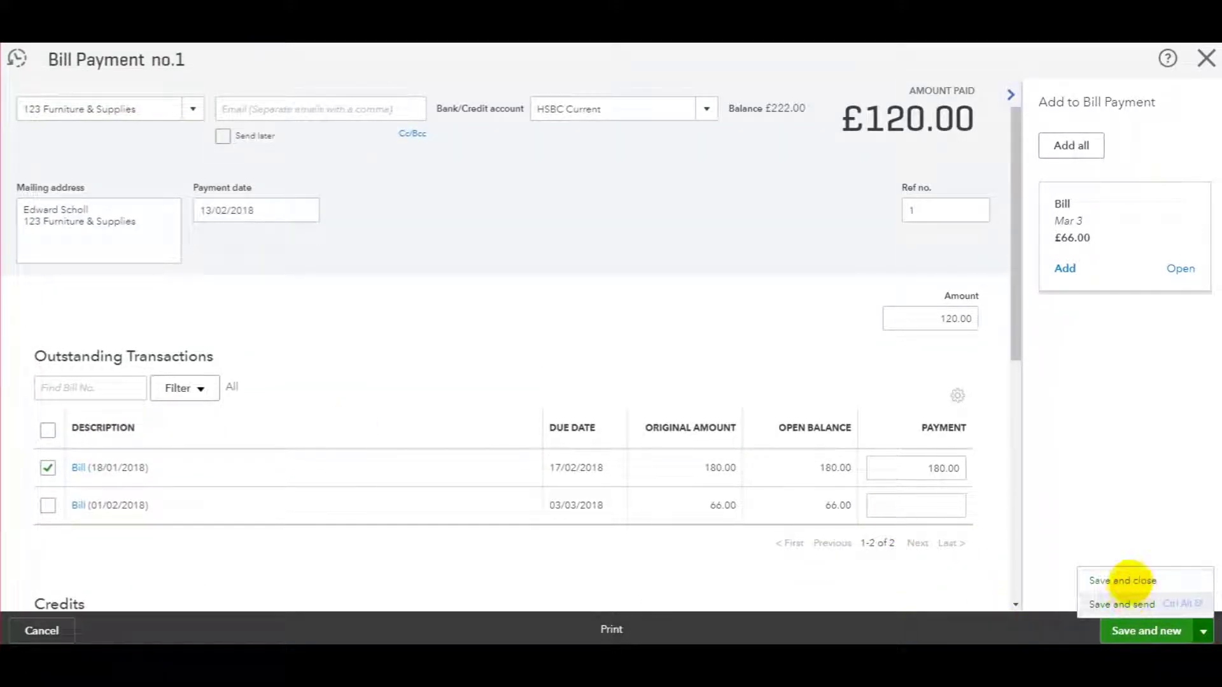
pyautogui.click(1206, 61)
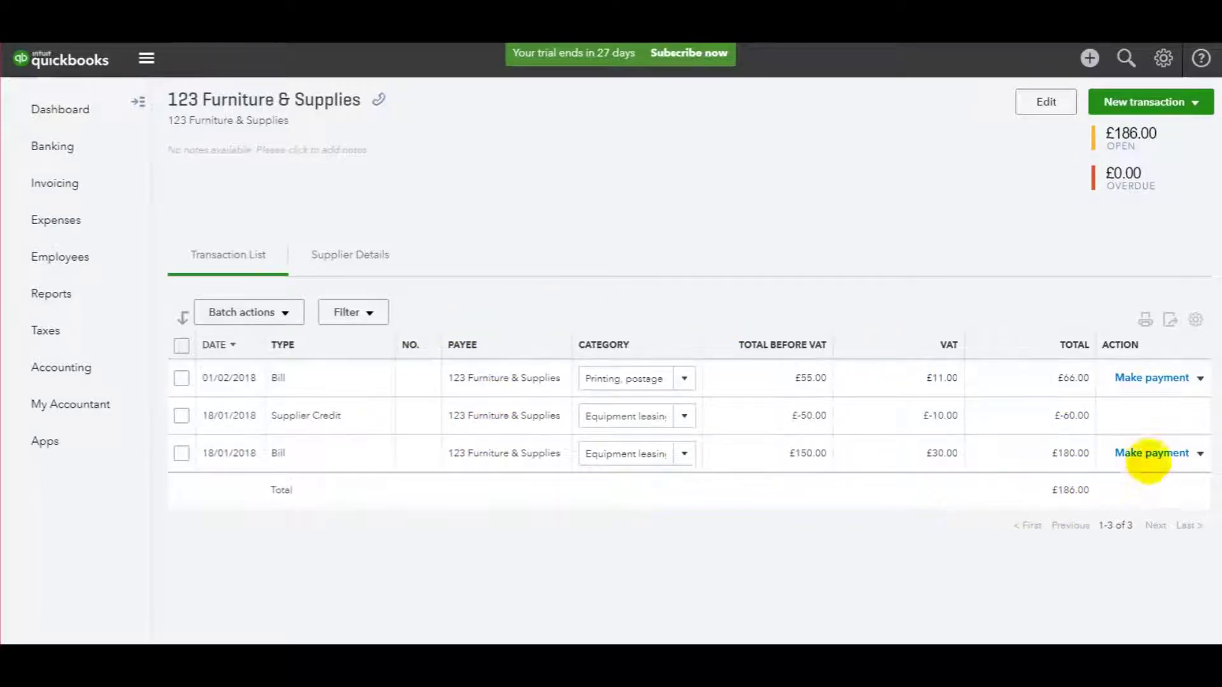
# Start a payment on the 18/01/2018 bill with payment date 02/02/2018.
pyautogui.click(1150, 454)
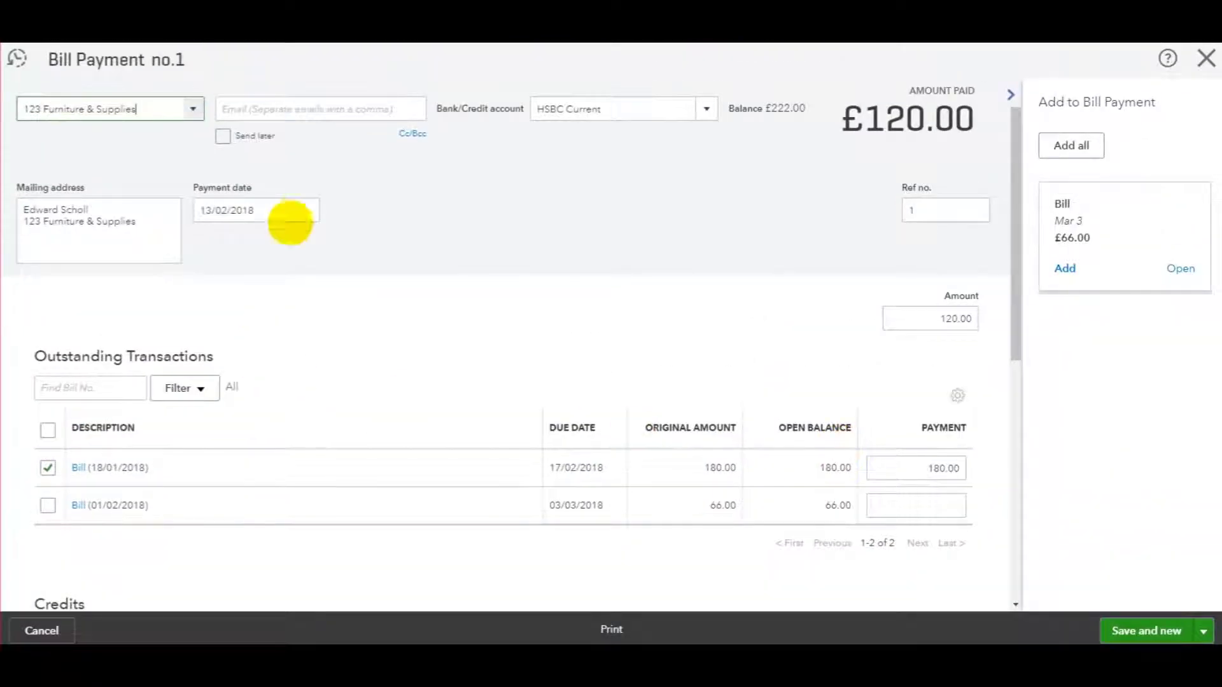
pyautogui.click(290, 223)
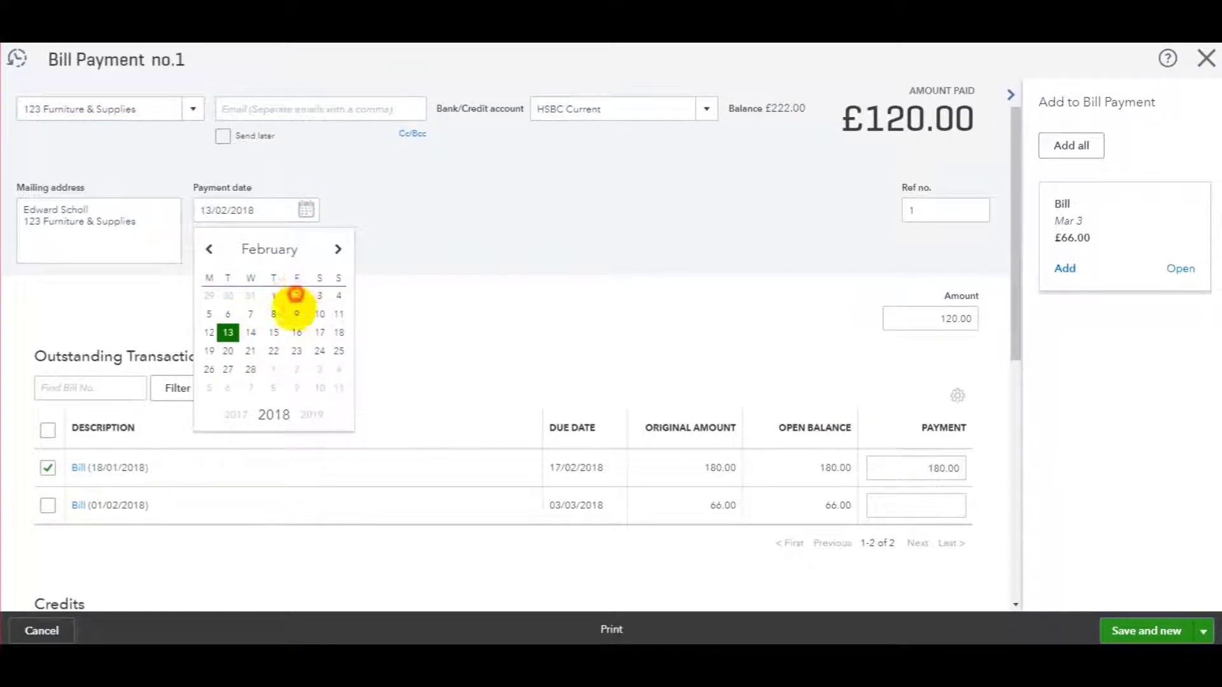
pyautogui.click(296, 295)
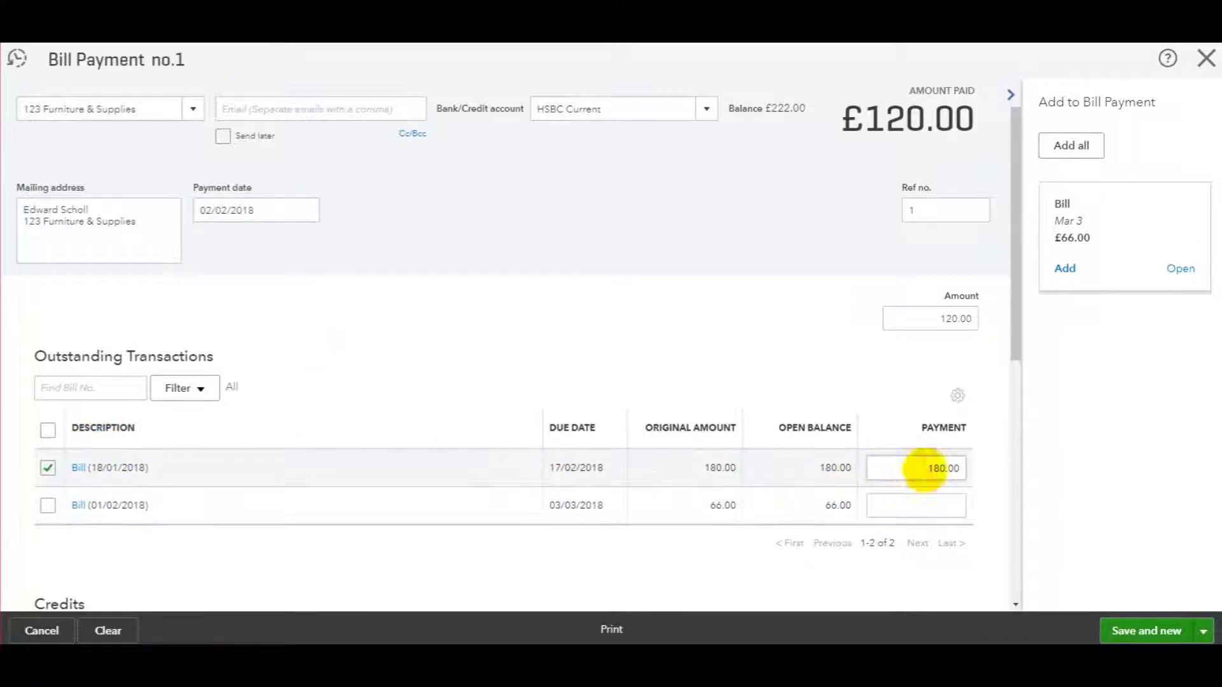
# Unapply the £60.00 supplier credit so the payment covers £180.00 on the bill.
pyautogui.scroll(-1, 929, 467)
pyautogui.scroll(-1, 935, 390)
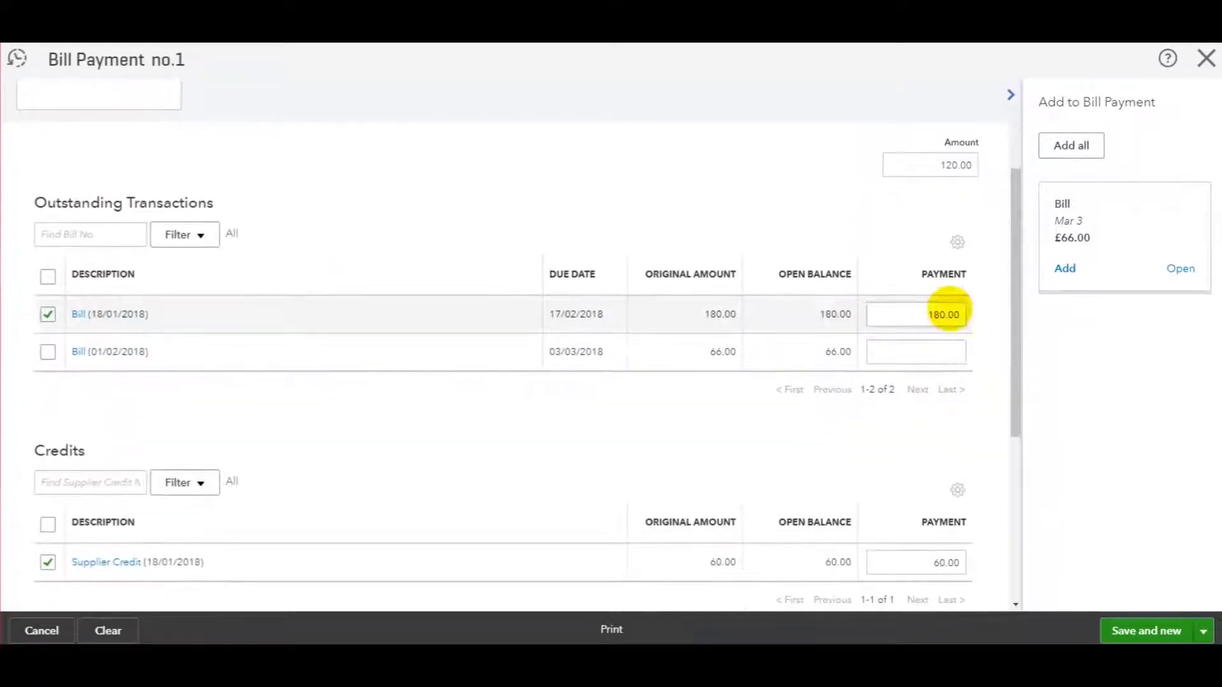
pyautogui.scroll(-1, 878, 318)
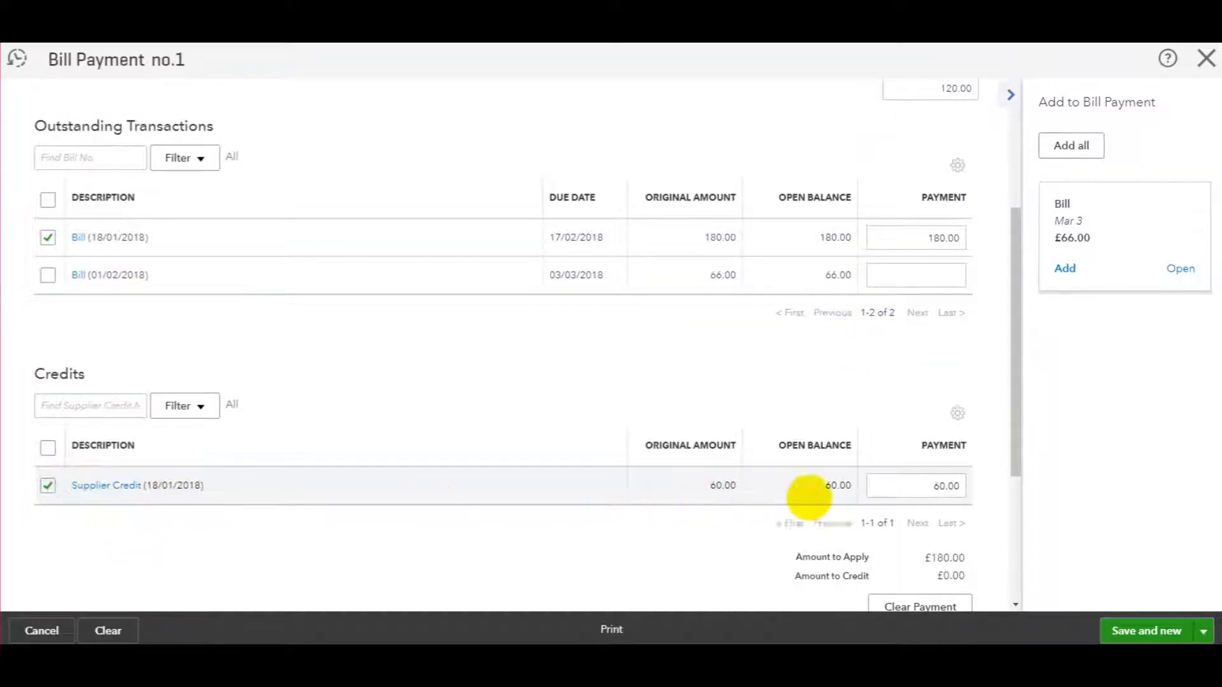
pyautogui.scroll(3, 850, 498)
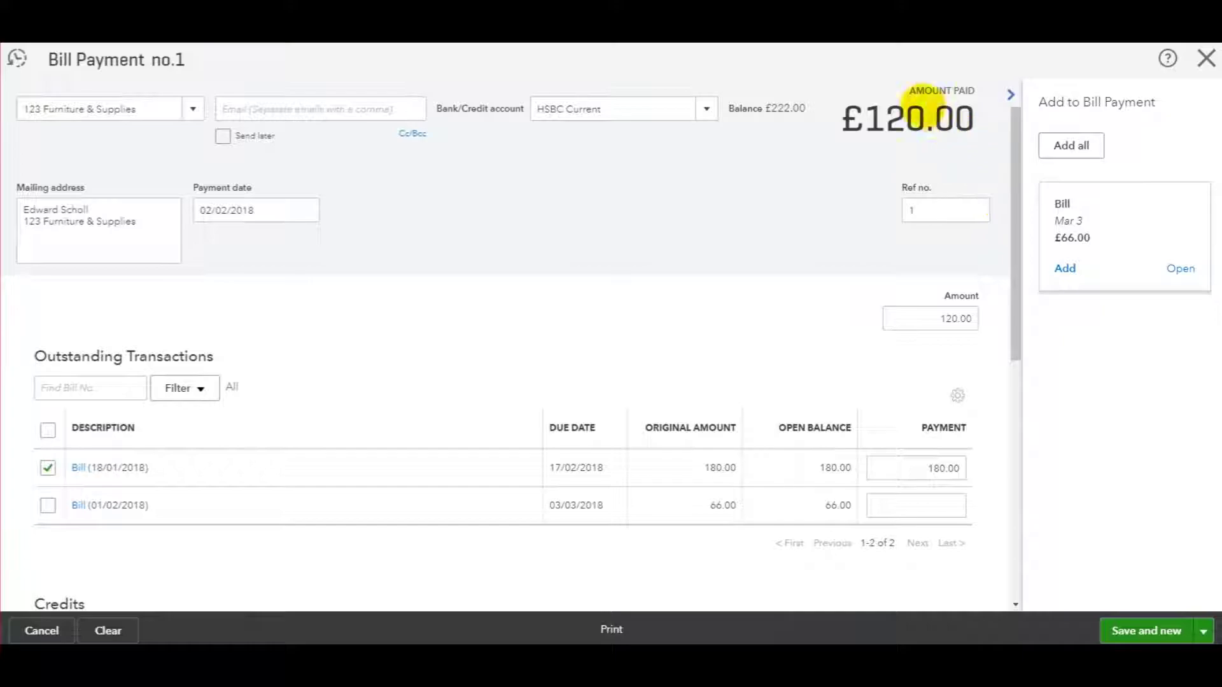
pyautogui.scroll(-4, 329, 444)
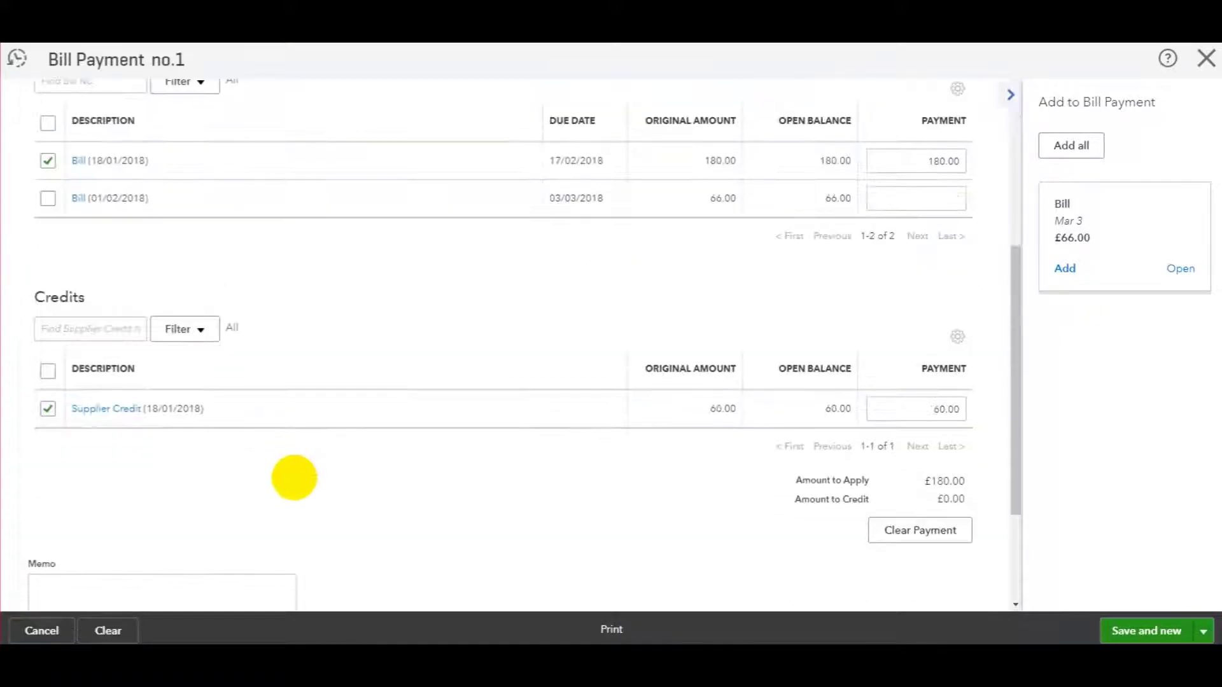
pyautogui.scroll(1, 300, 472)
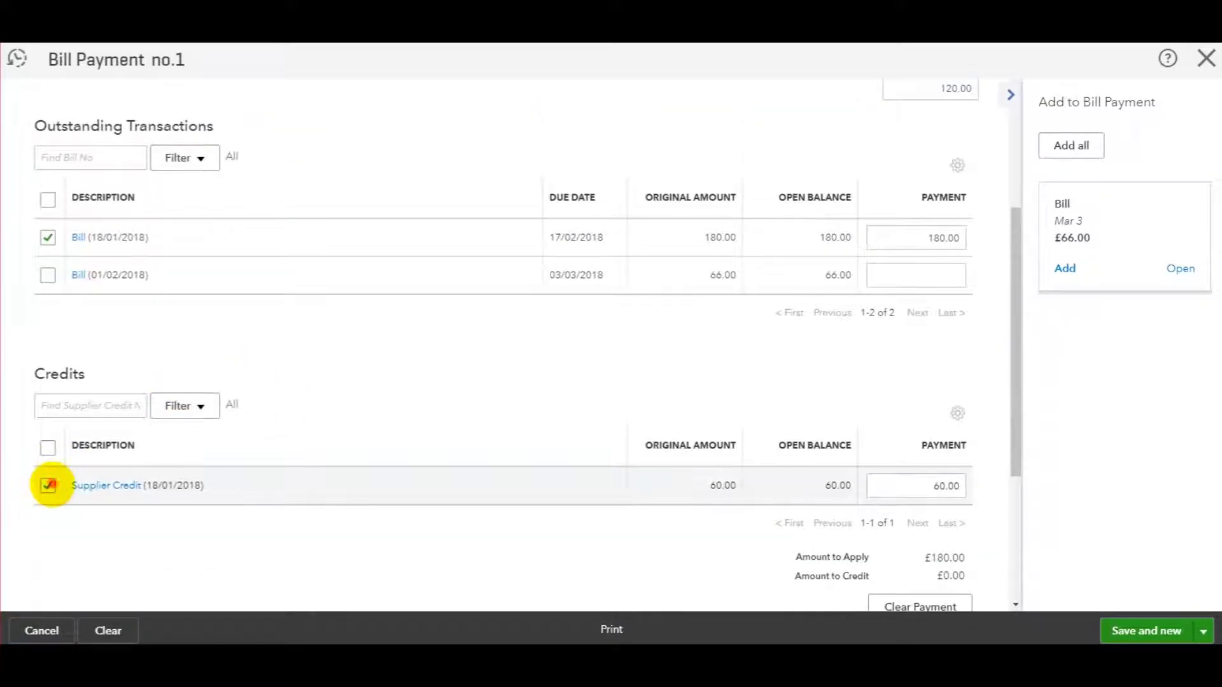
pyautogui.click(48, 478)
pyautogui.scroll(3, 248, 518)
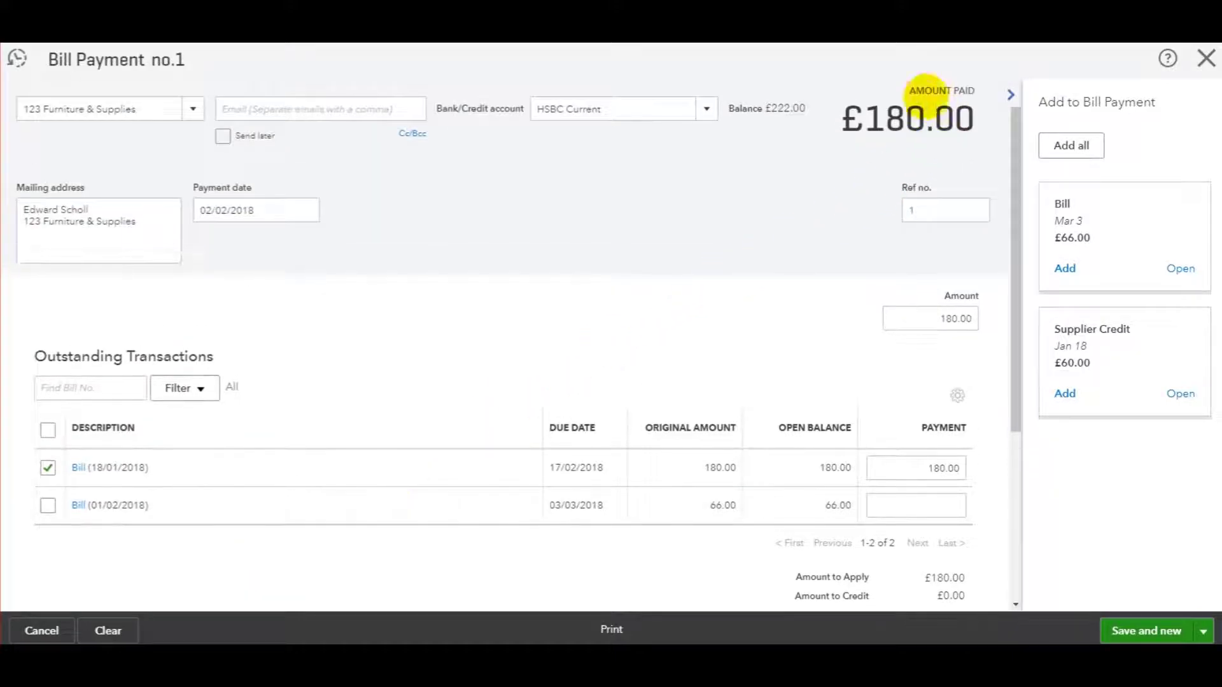
pyautogui.scroll(-4, 669, 301)
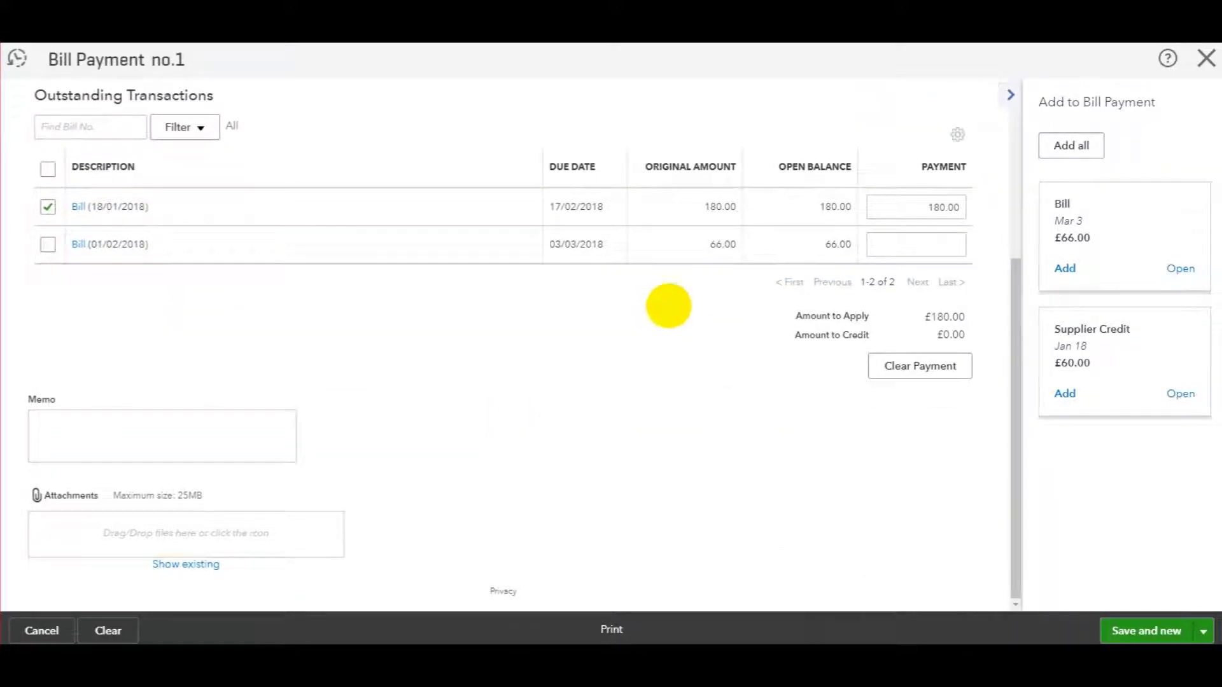
pyautogui.scroll(3, 669, 303)
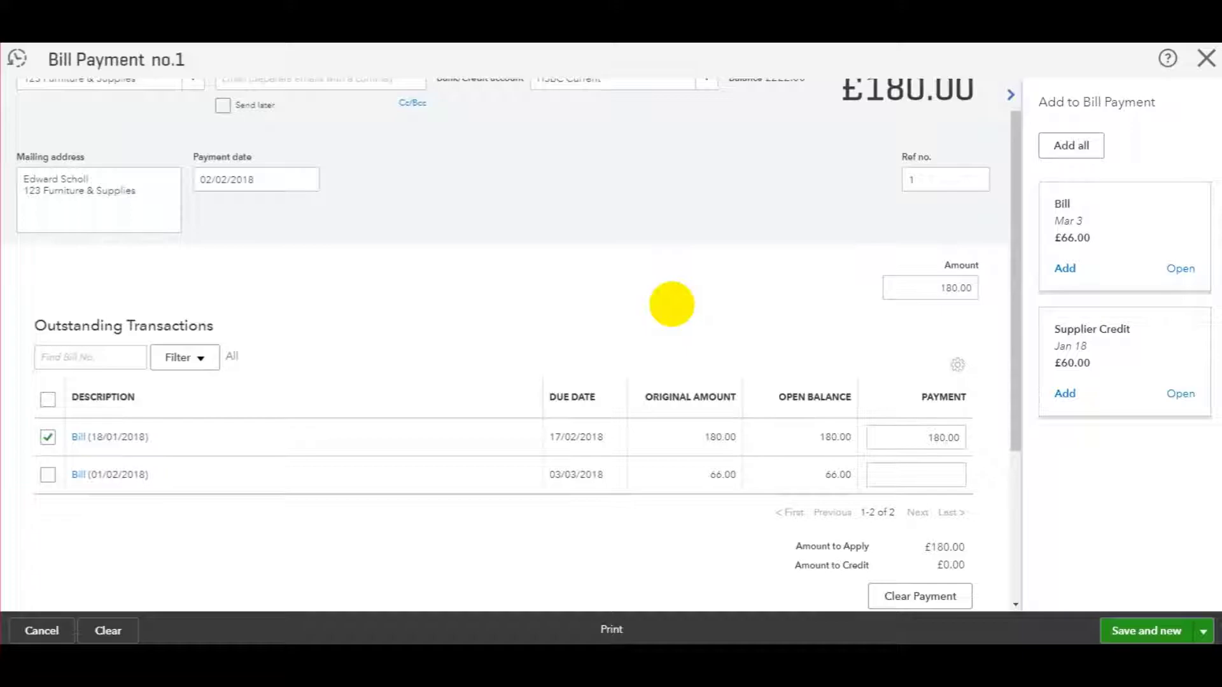
# Change the payment amount to £120.00, applied in full to the 18/01/2018 bill.
pyautogui.scroll(1, 672, 303)
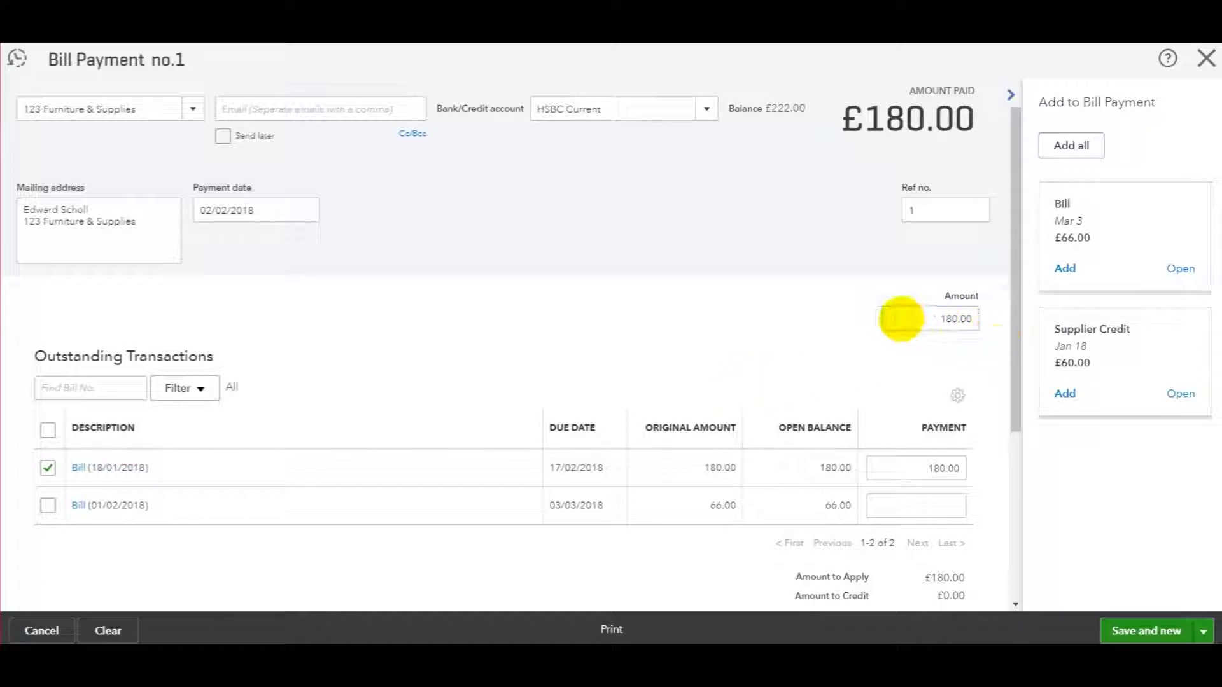
pyautogui.moveTo(900, 317); pyautogui.dragTo(1003, 322)
pyautogui.write('120')
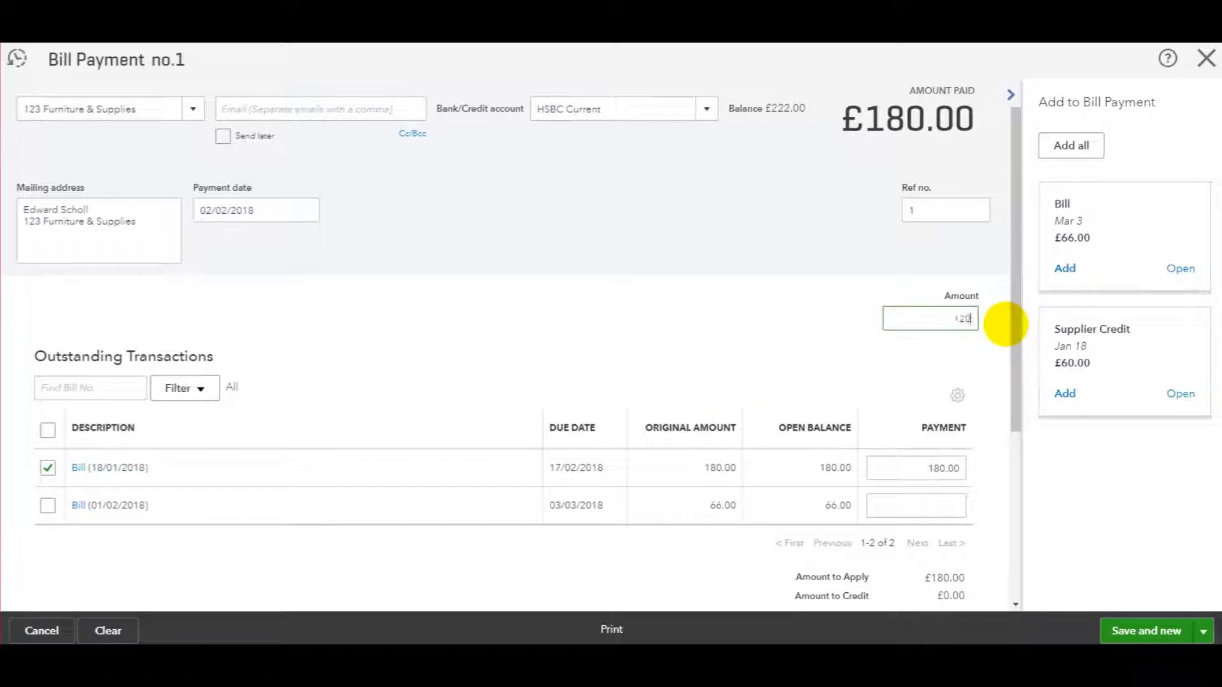
pyautogui.press('Tab')
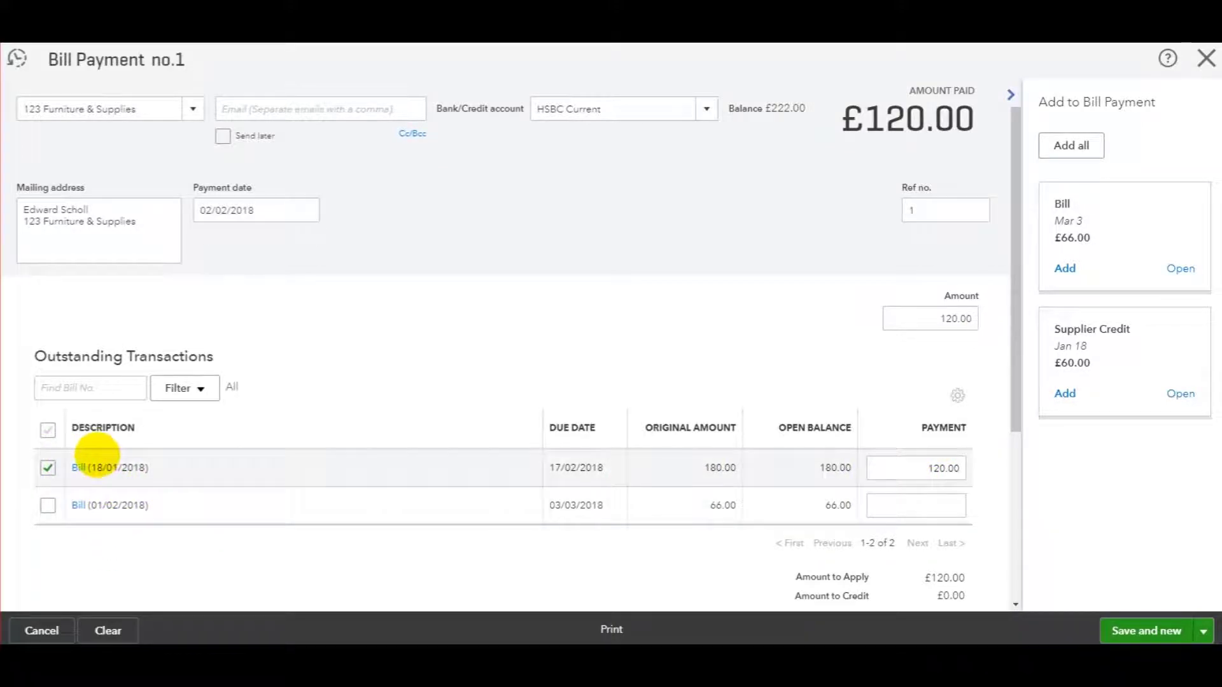
pyautogui.click(1203, 632)
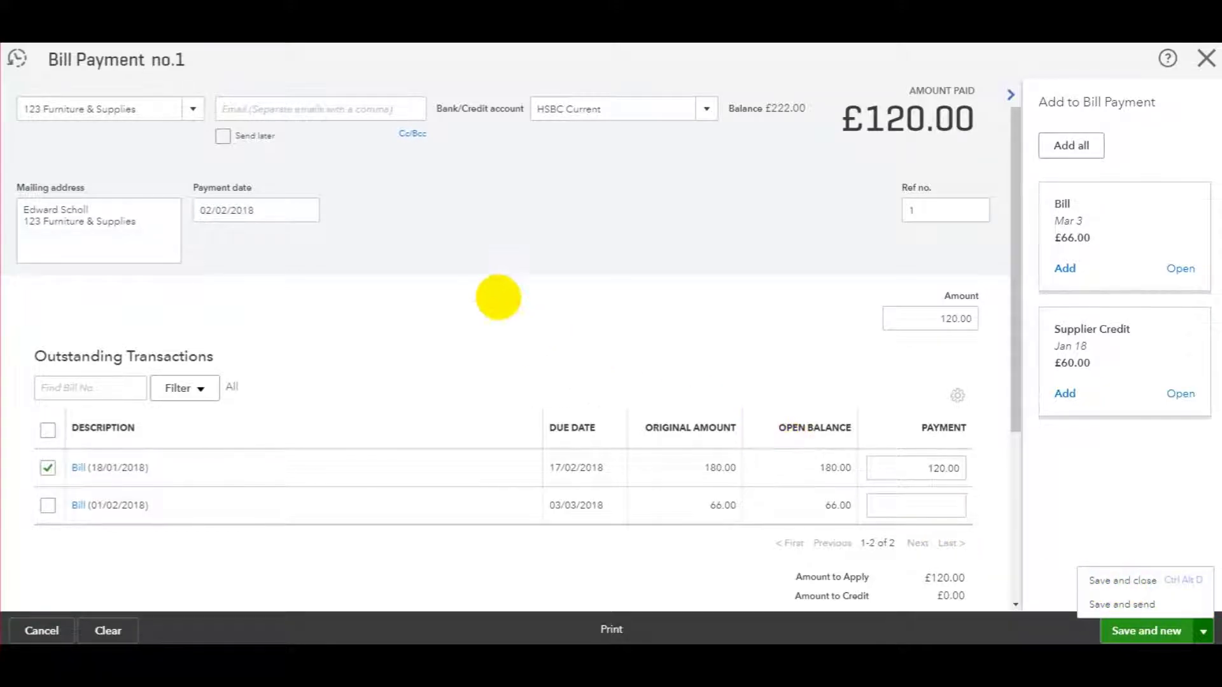
# Save and close the £120.00 bill payment, leaving £66.00 open for the supplier.
pyautogui.click(467, 229)
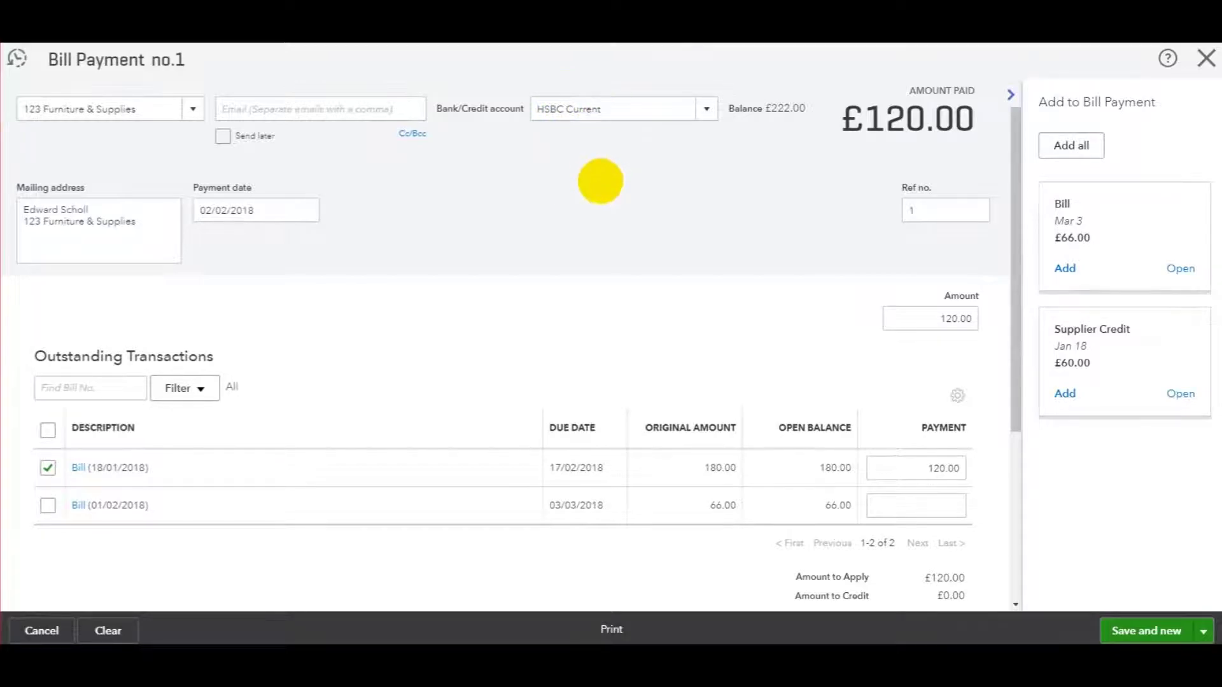
pyautogui.scroll(-5, 600, 185)
pyautogui.scroll(5, 1031, 491)
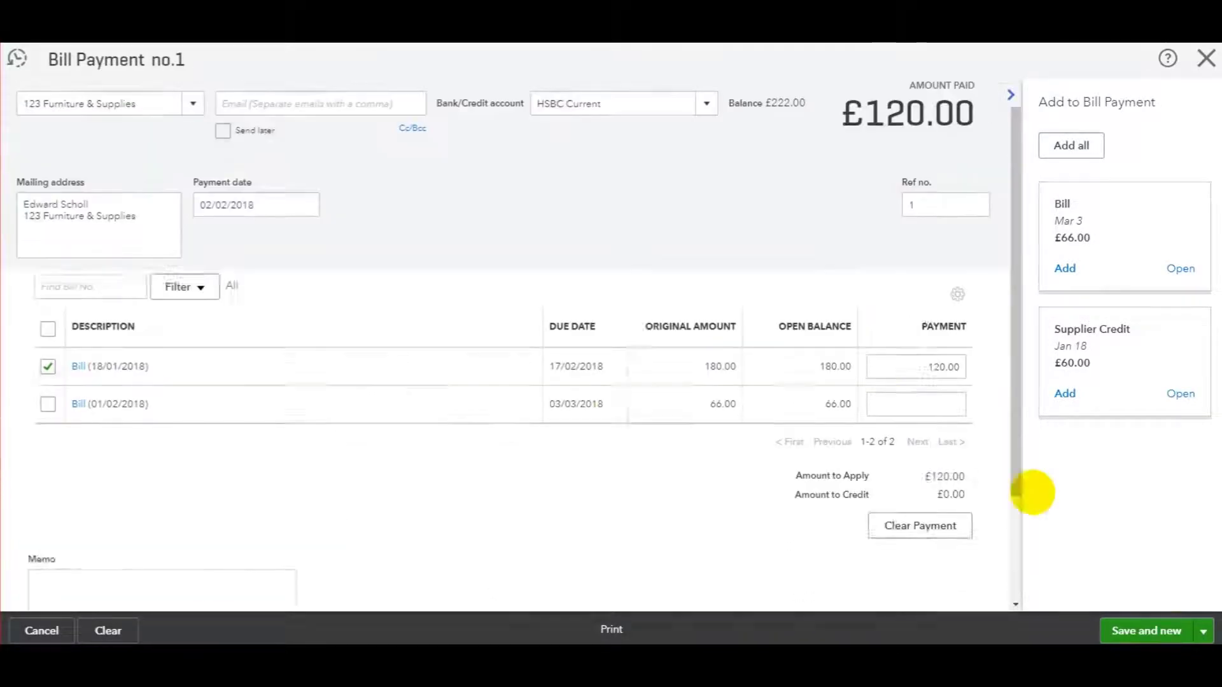
pyautogui.click(1202, 631)
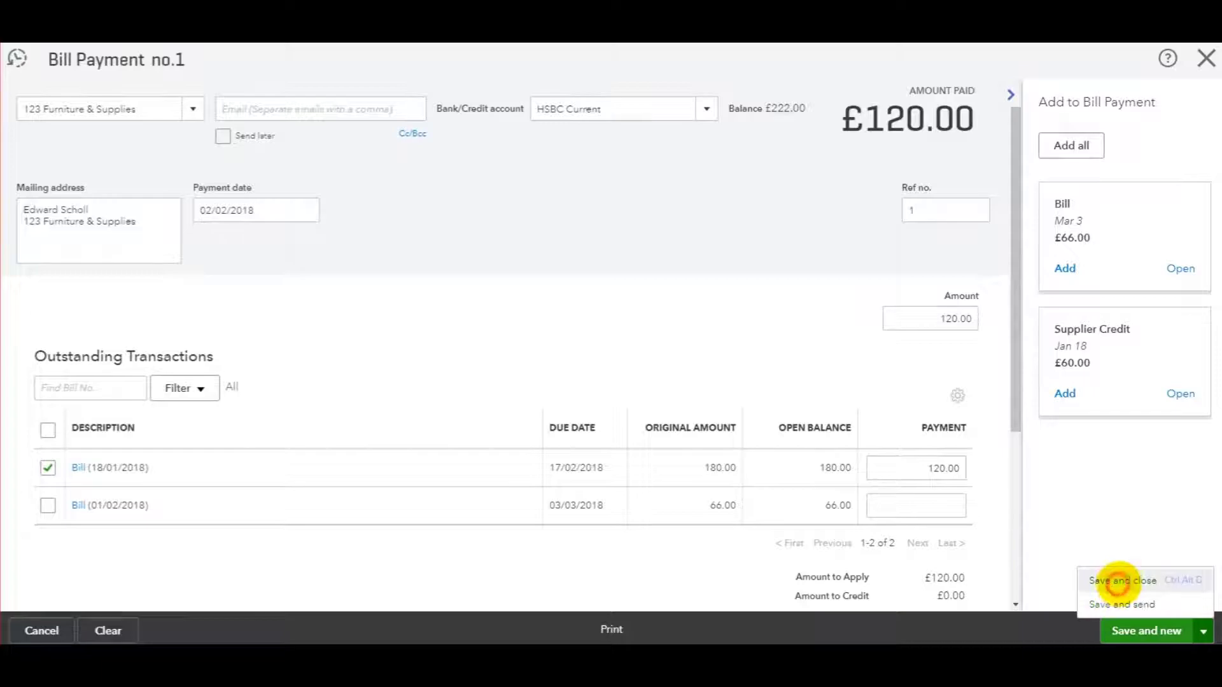
pyautogui.click(1115, 580)
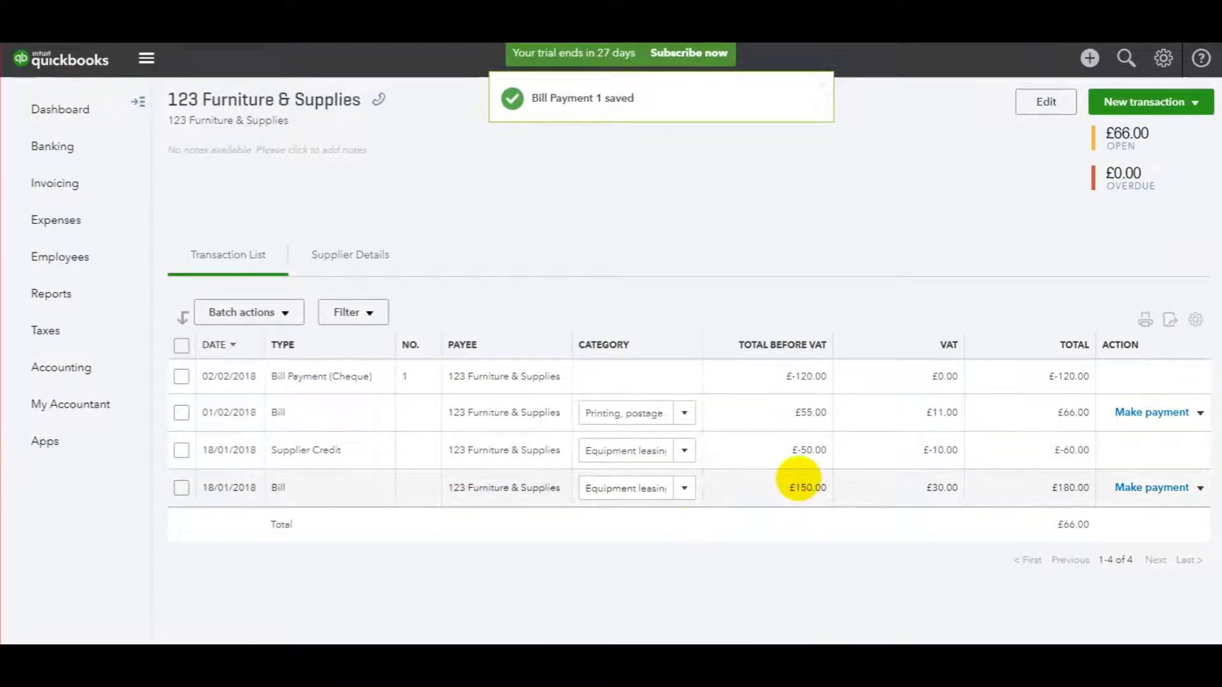